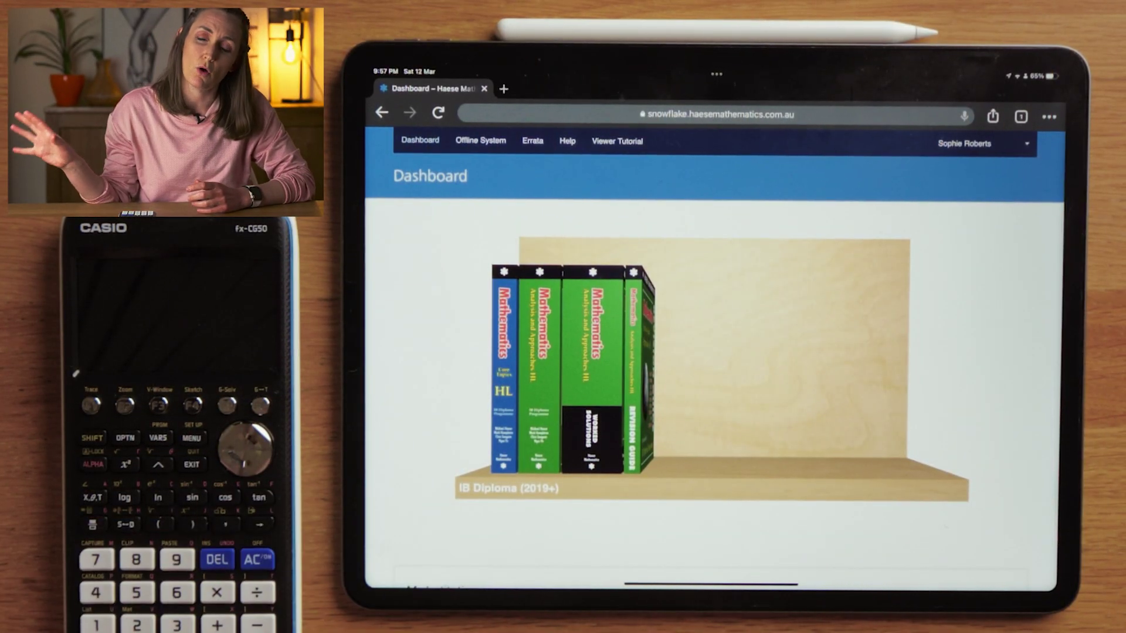
# Pull the AA HL revision guide out from the four-book IB Diploma shelf.
pyautogui.click(639, 440)
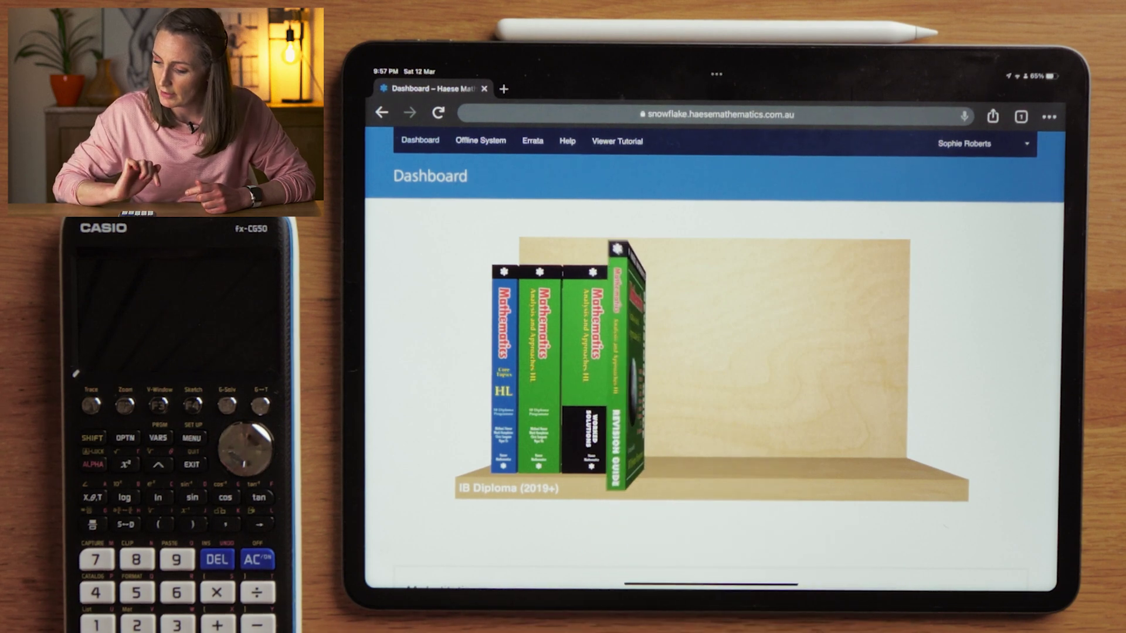
# Open the Analysis and Approaches revision guide in a new browser tab.
pyautogui.click(741, 370)
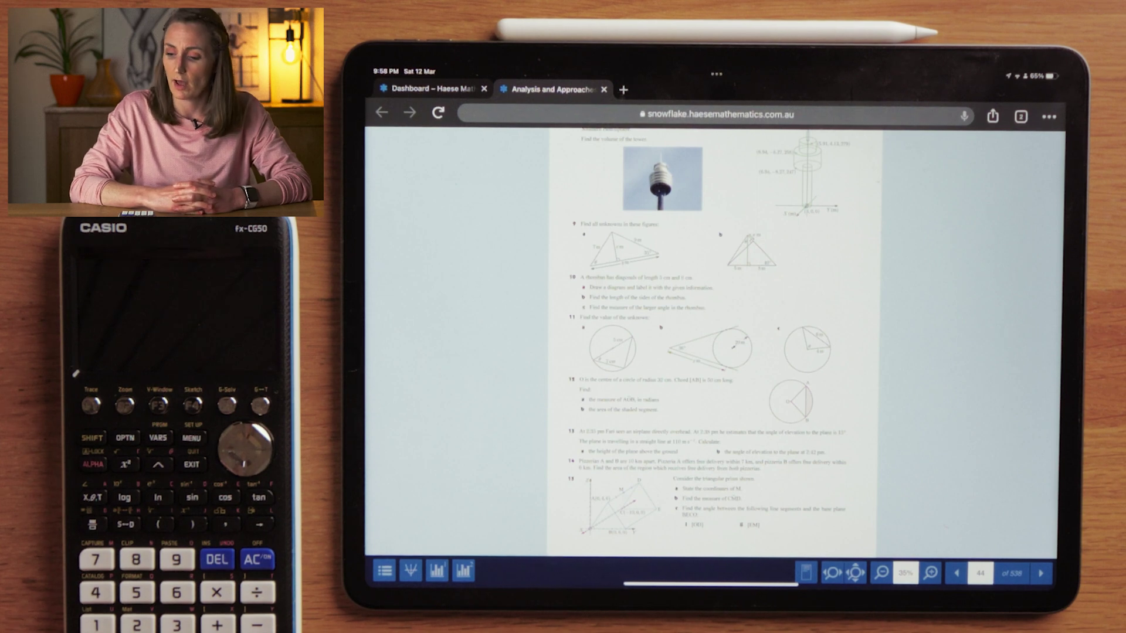
# Show the contents, expand Trial examination 1, and open Paper 1 then Paper 3.
pyautogui.click(385, 572)
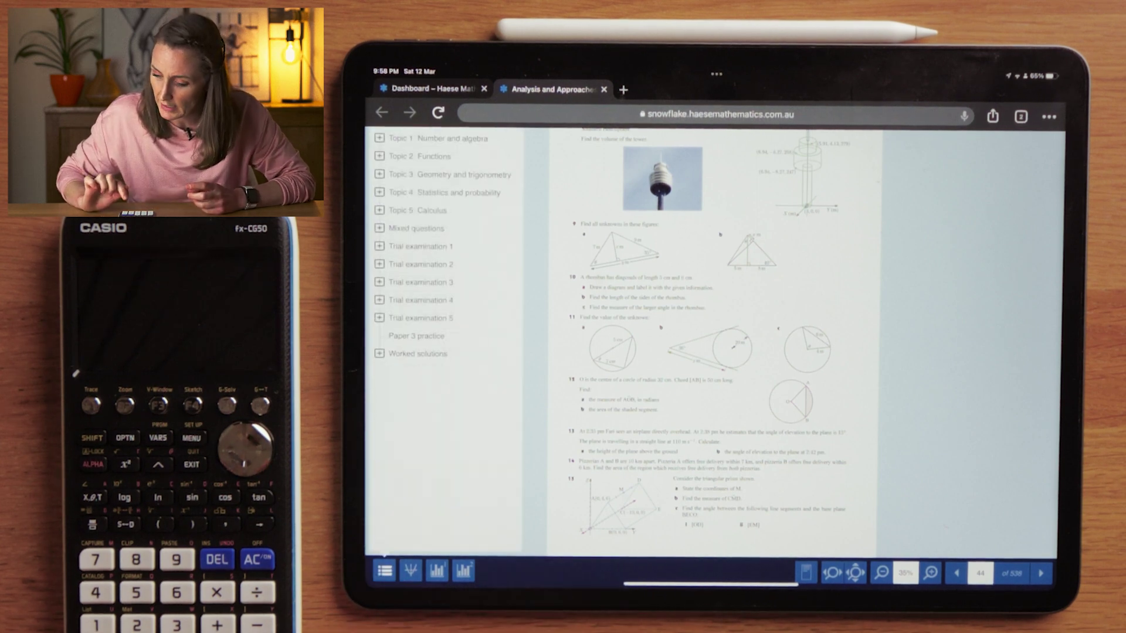
pyautogui.scroll(1, 401, 519)
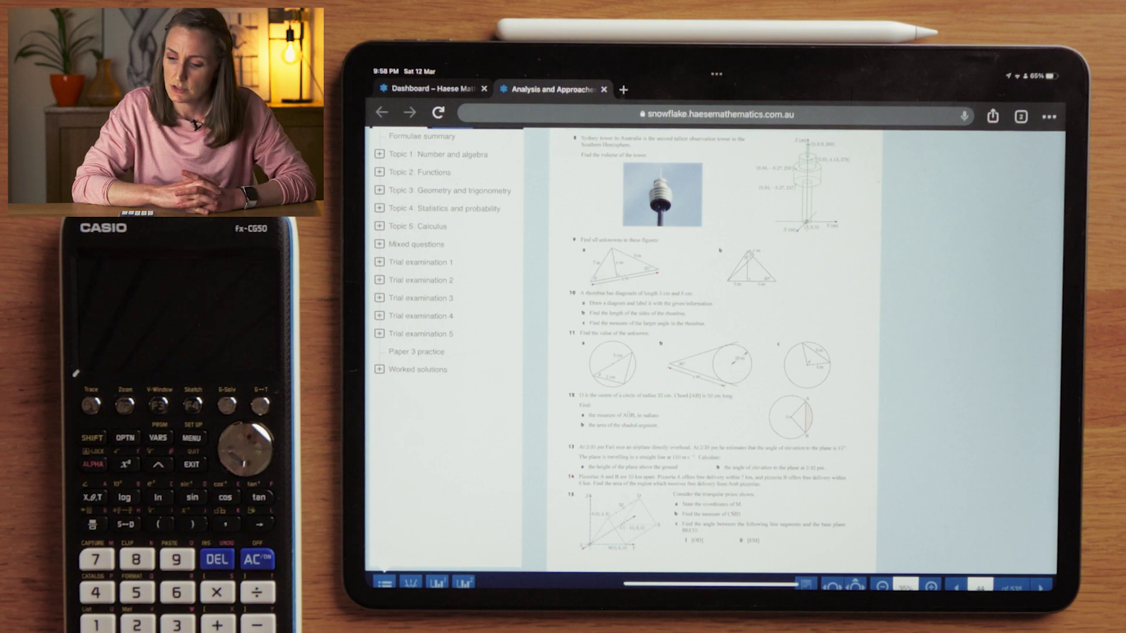
pyautogui.click(421, 263)
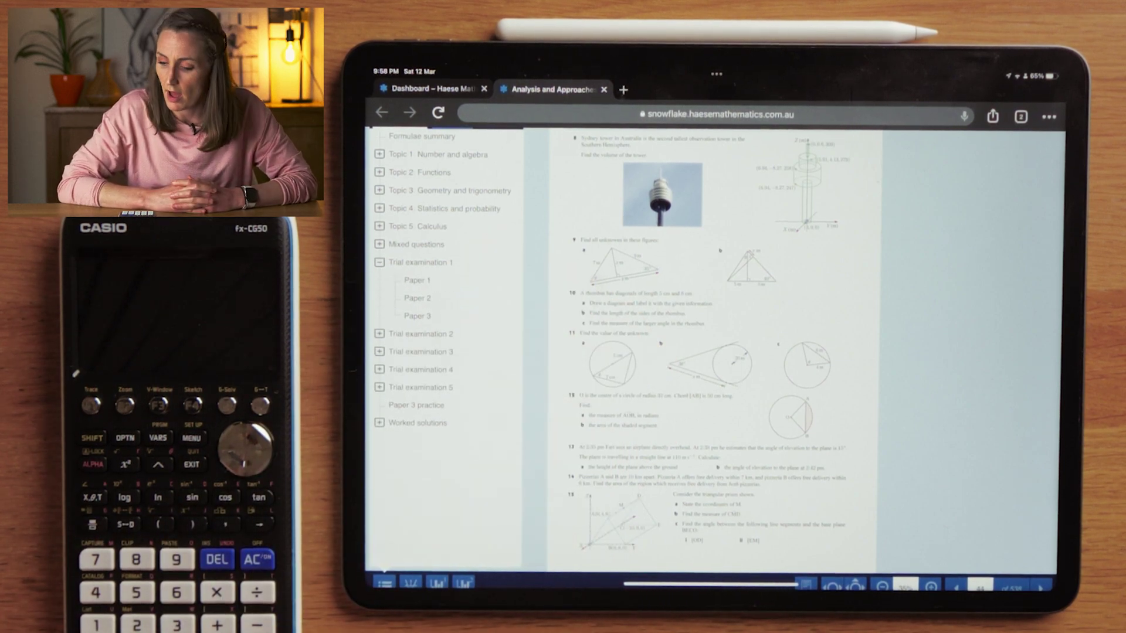
pyautogui.click(417, 281)
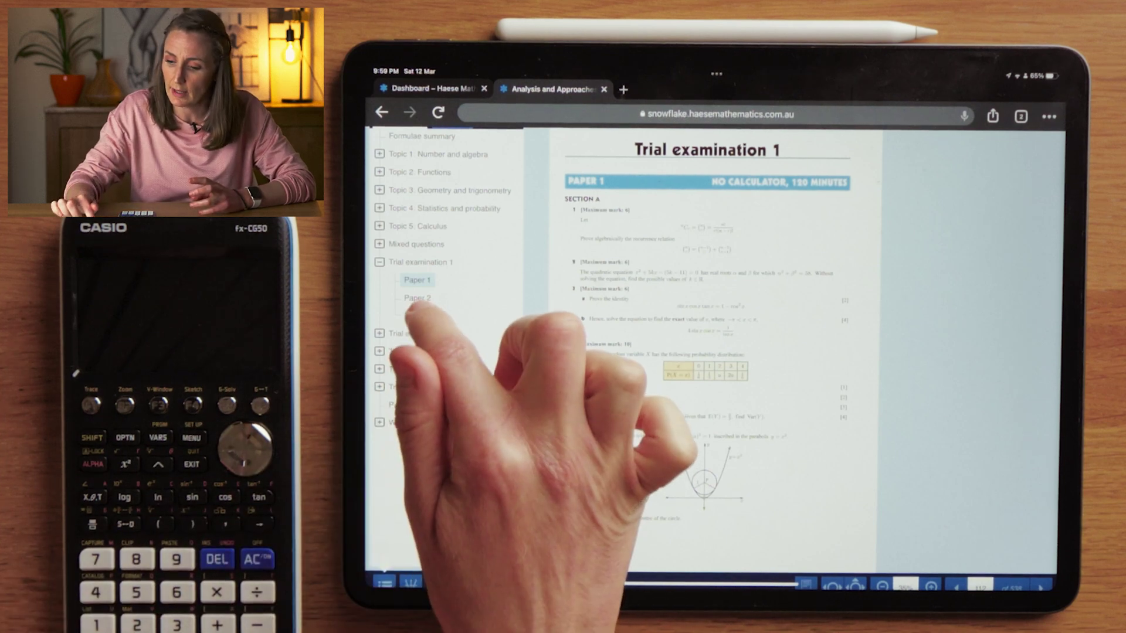
pyautogui.click(417, 316)
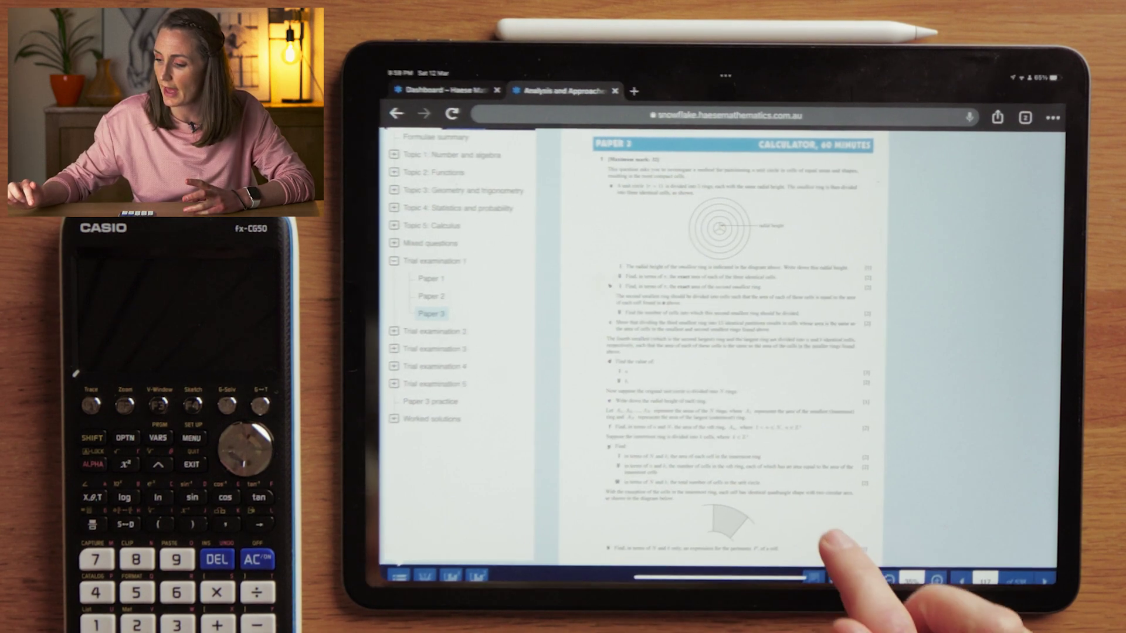
# Switch to the Paper 3 sample question notes in GoodNotes, then go to the home screen.
pyautogui.moveTo(740, 586); pyautogui.dragTo(748, 489)
pyautogui.click(930, 402)
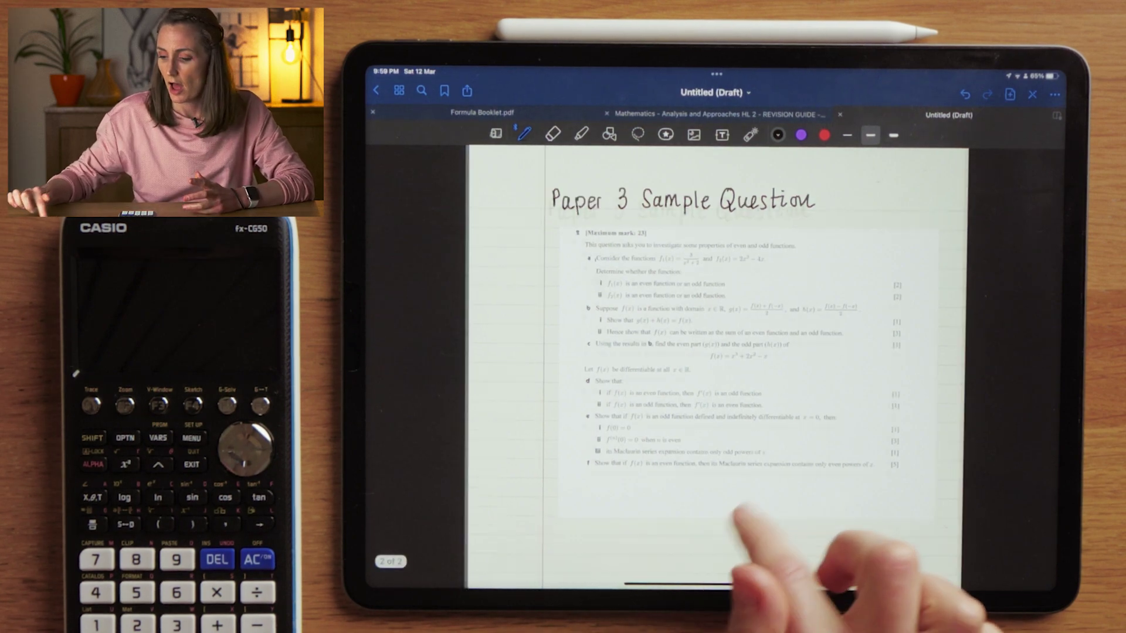
pyautogui.moveTo(748, 585); pyautogui.dragTo(751, 493)
# Return to the Snowflake browser tab showing Trial examination 1 Paper 3.
pyautogui.click(464, 546)
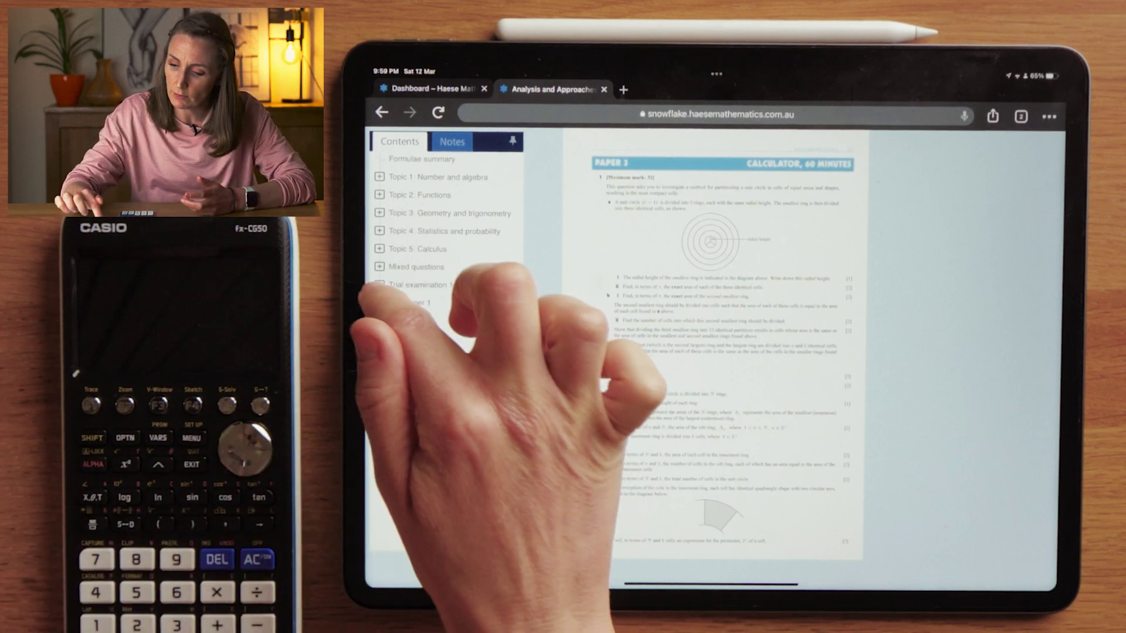
# Expand and collapse Trial examination 2, then expand Worked solutions and open Topic 3 skill builder solutions.
pyautogui.click(379, 302)
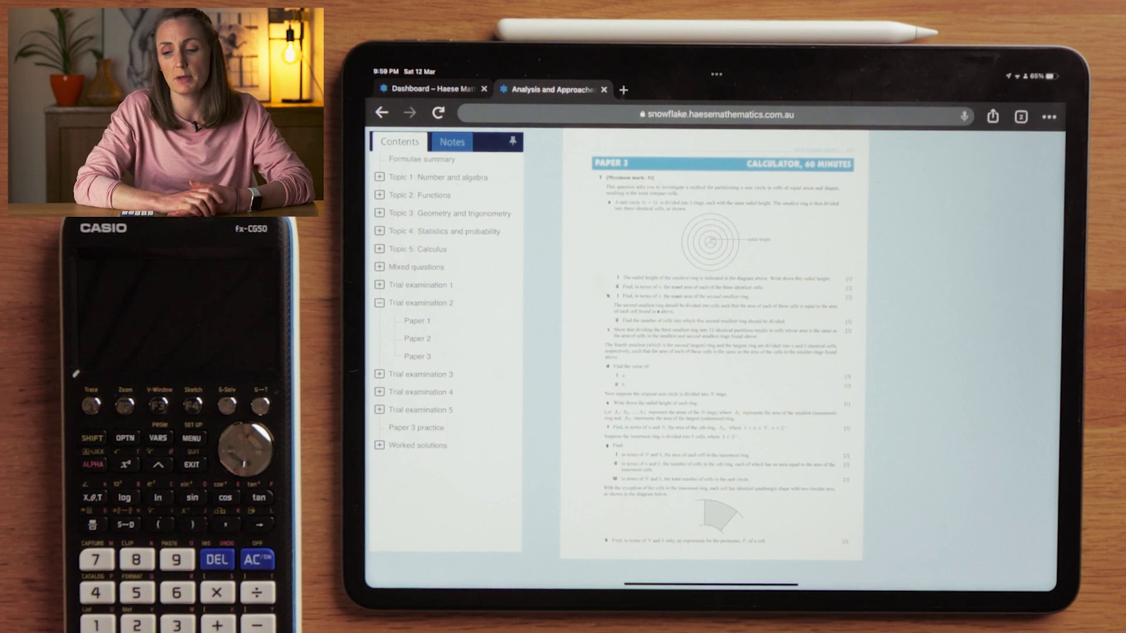
pyautogui.click(379, 302)
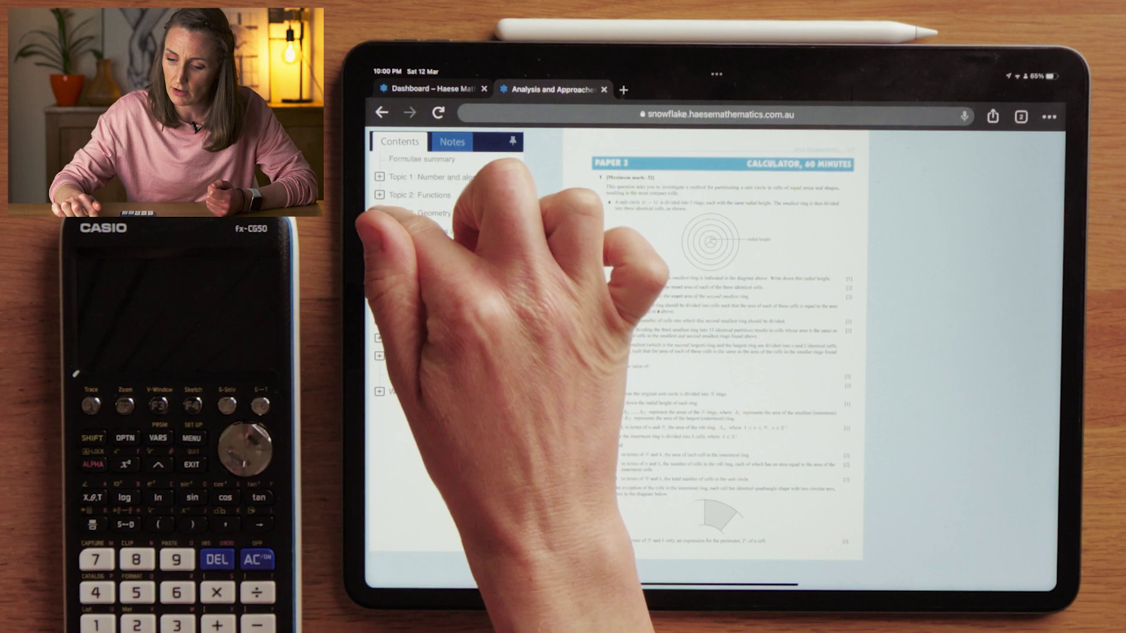
pyautogui.click(379, 213)
pyautogui.click(441, 230)
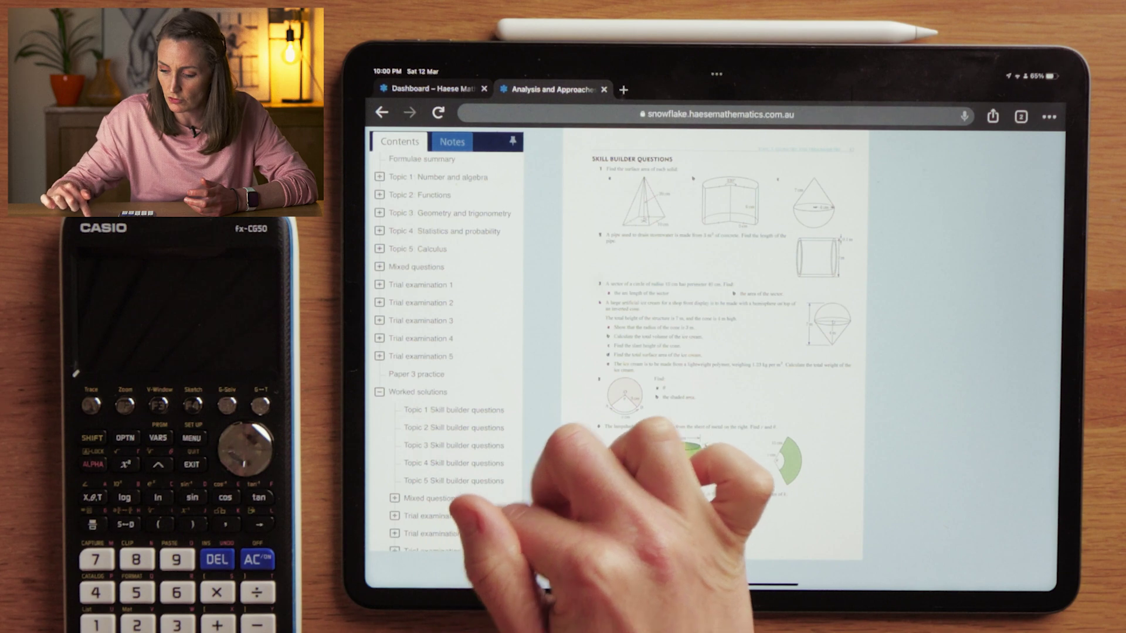
pyautogui.click(453, 445)
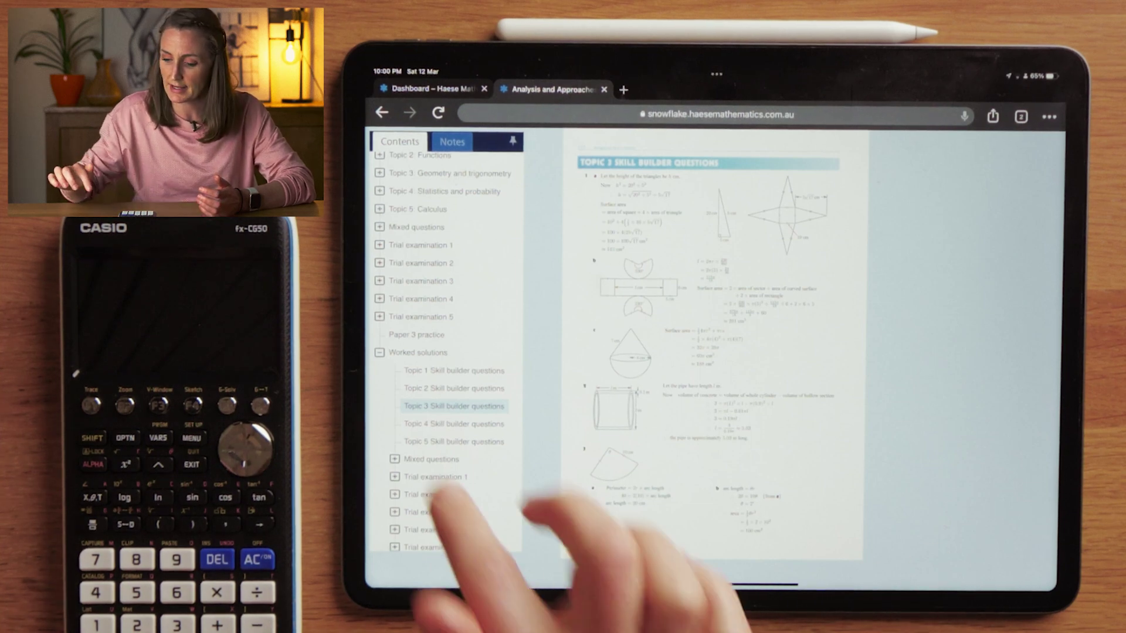
# Collapse and re-expand Worked solutions, then open the Trial examination 1 Paper 1 solutions.
pyautogui.click(379, 351)
pyautogui.click(379, 392)
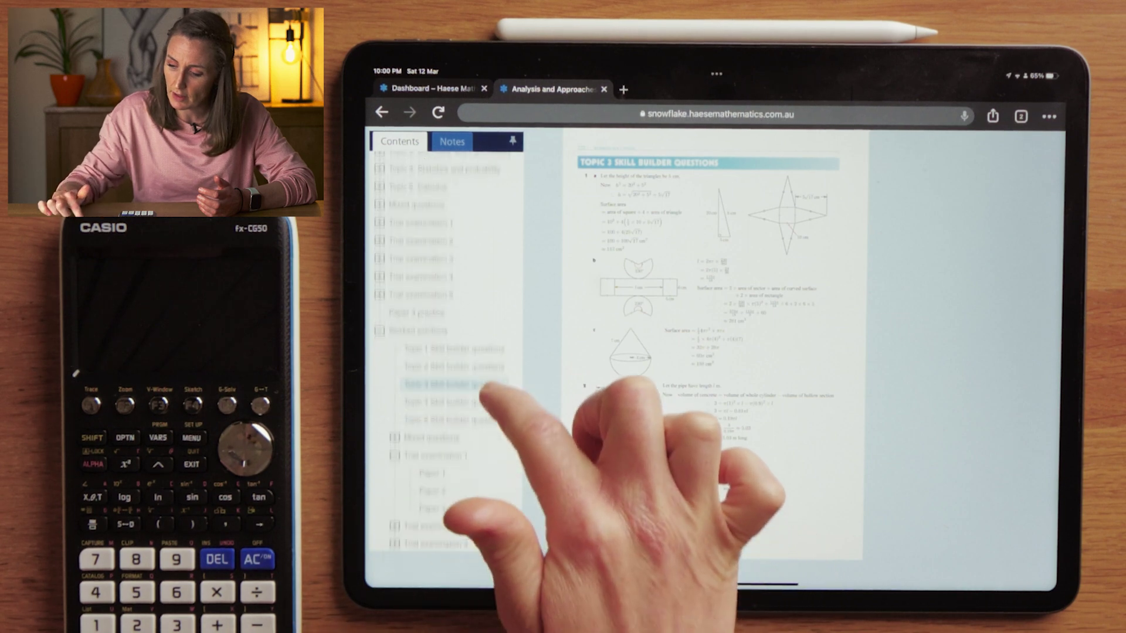
pyautogui.scroll(-2, 449, 396)
pyautogui.click(432, 460)
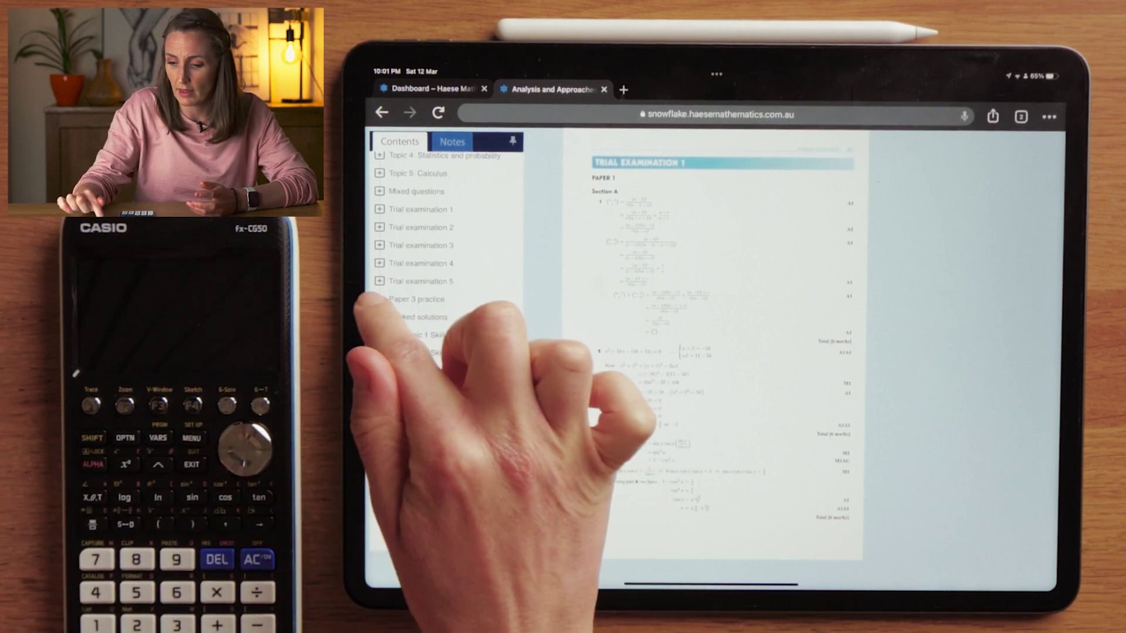
pyautogui.scroll(2, 443, 318)
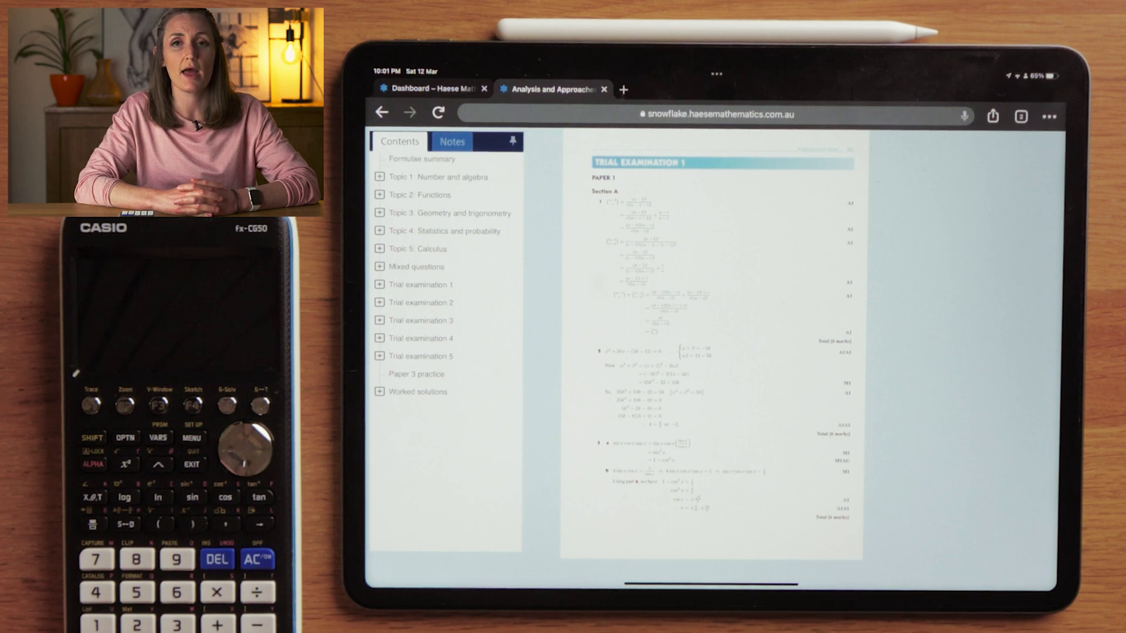
# Bring up the dock and switch to the GoodNotes Paper 3 sample question notes.
pyautogui.moveTo(704, 615); pyautogui.dragTo(686, 528)
pyautogui.click(578, 540)
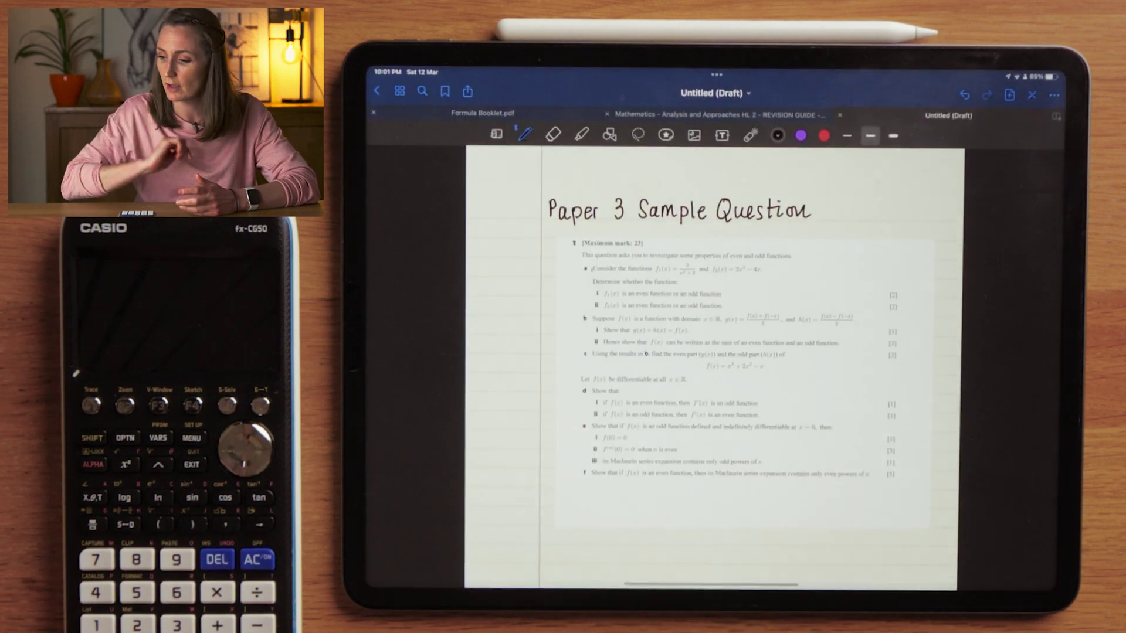